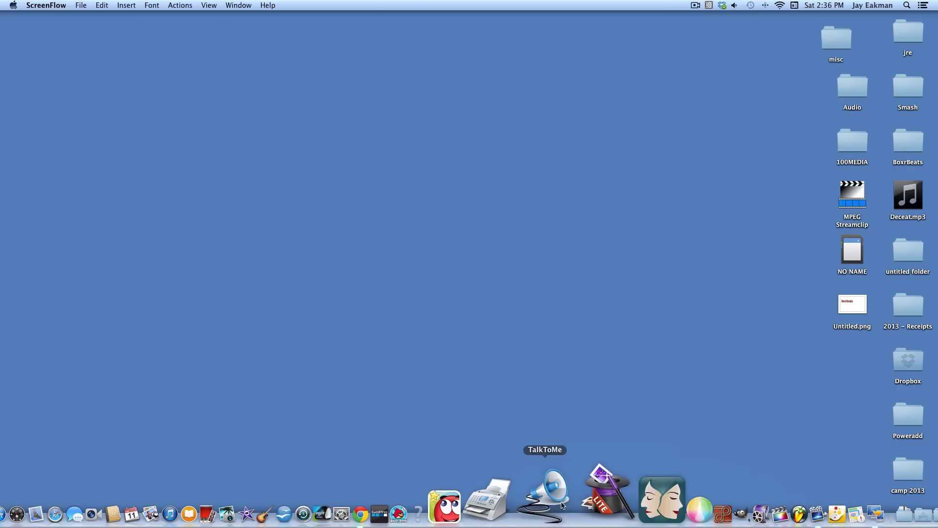
Download the FL Studio 11.0.2 OSX installer zip (about 474 MB) from the Image-Line news page.
{"action": "left_click", "coordinate": [448, 496]}
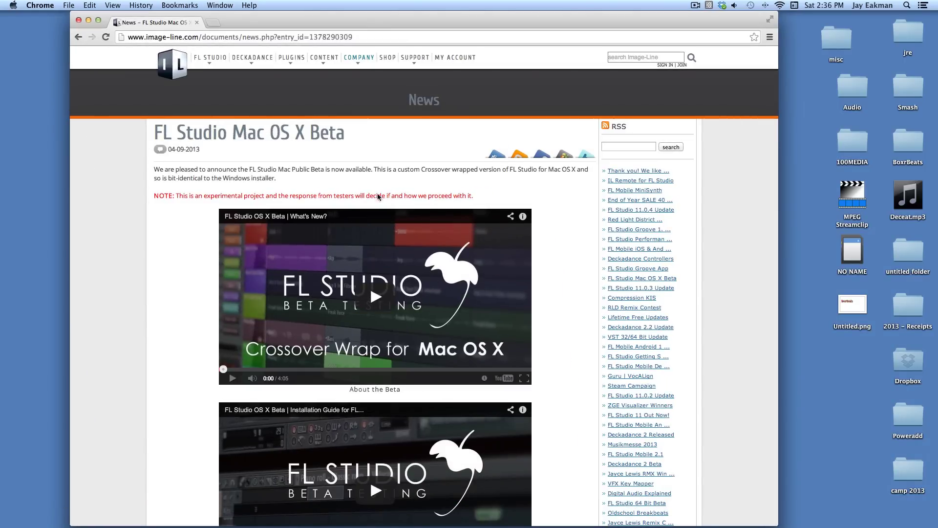
{"action": "scroll", "coordinate": [456, 106], "scroll_direction": "down", "scroll_amount": 3}
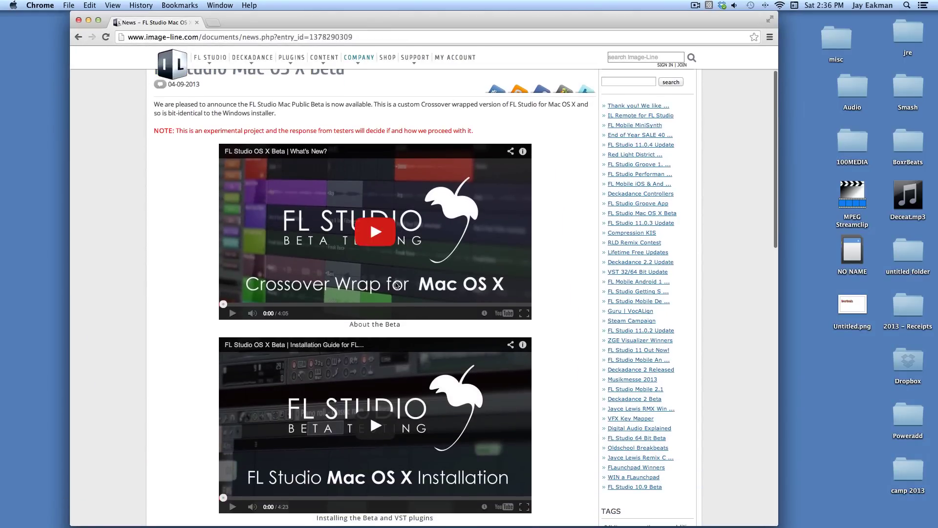
{"action": "scroll", "coordinate": [266, 223], "scroll_direction": "down", "scroll_amount": 5}
{"action": "scroll", "coordinate": [266, 224], "scroll_direction": "down", "scroll_amount": 3}
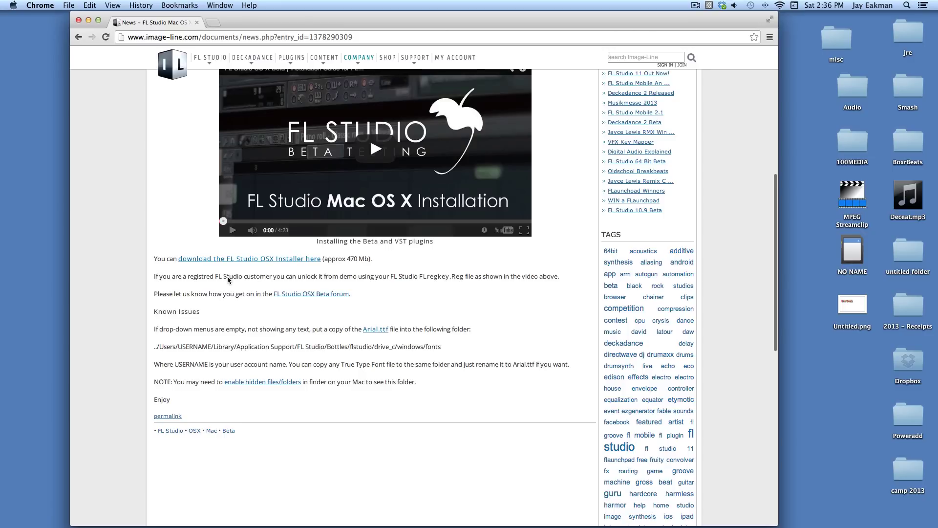
{"action": "left_click", "coordinate": [252, 258]}
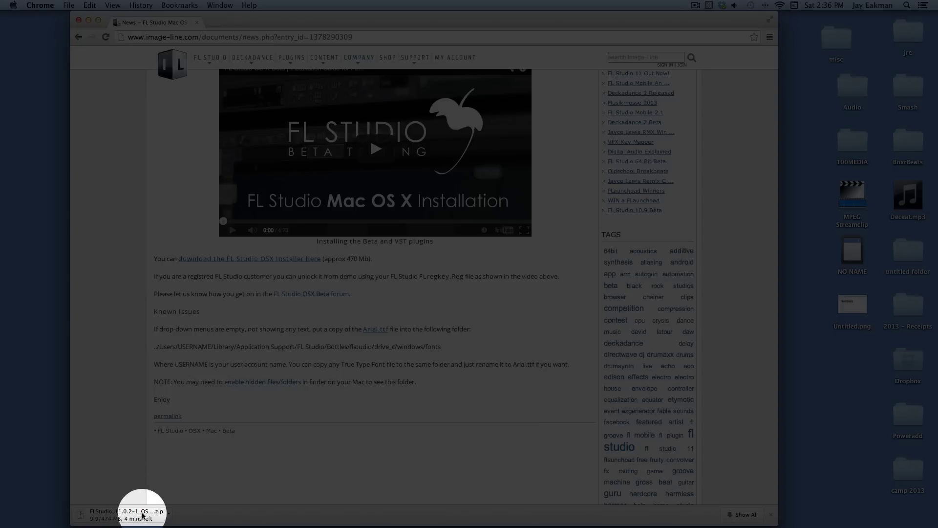
{"action": "mouse_move", "coordinate": [135, 525]}
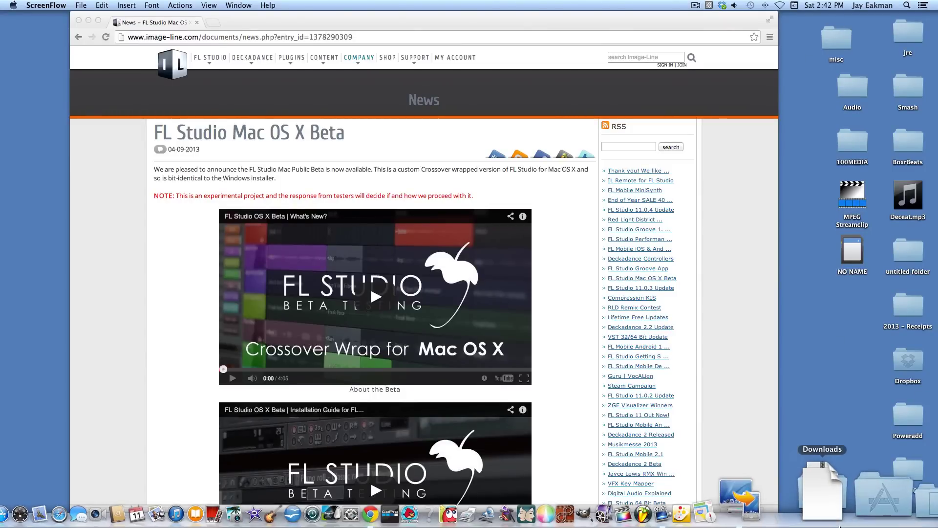
Expand the FLStudio_11.0.2 installer zip from the Downloads stack with Archive Utility.
{"action": "left_click", "coordinate": [833, 506]}
{"action": "left_click", "coordinate": [833, 506]}
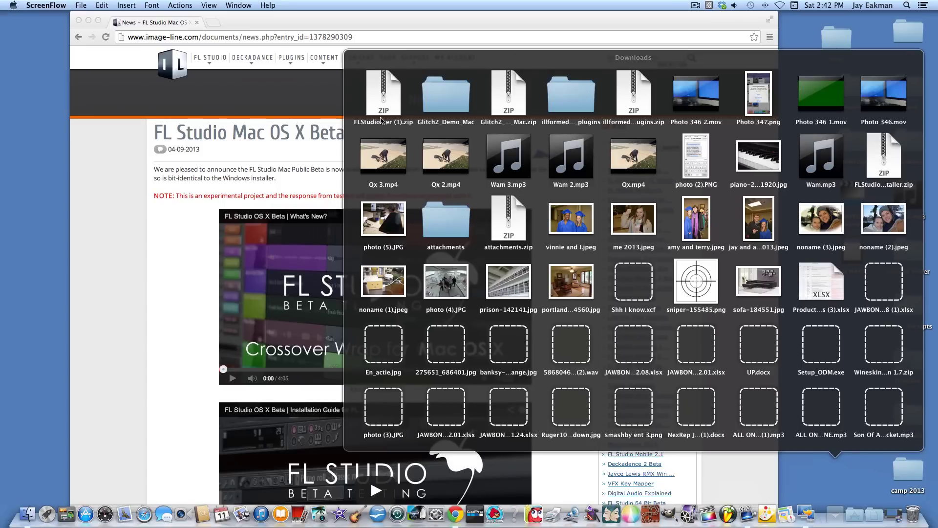
{"action": "left_click", "coordinate": [378, 101]}
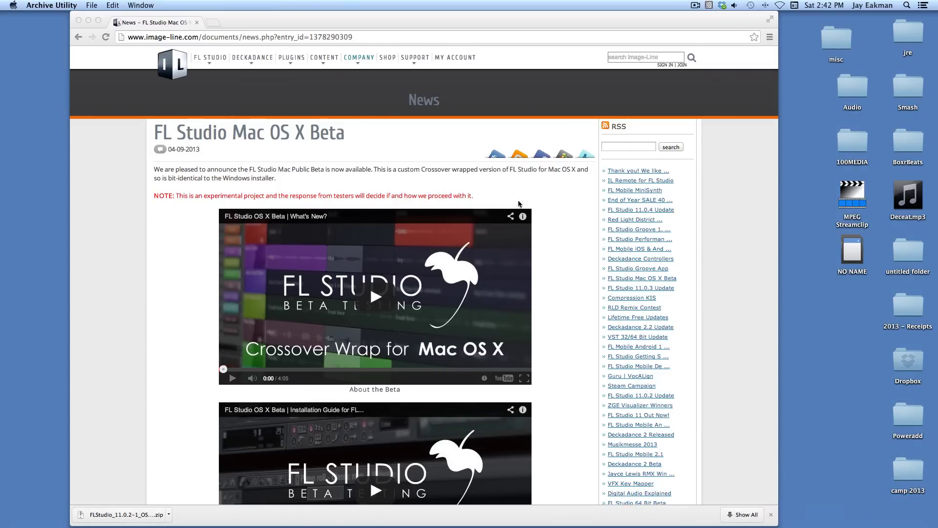
{"action": "left_click_drag", "start_coordinate": [409, 22], "coordinate": [380, 417]}
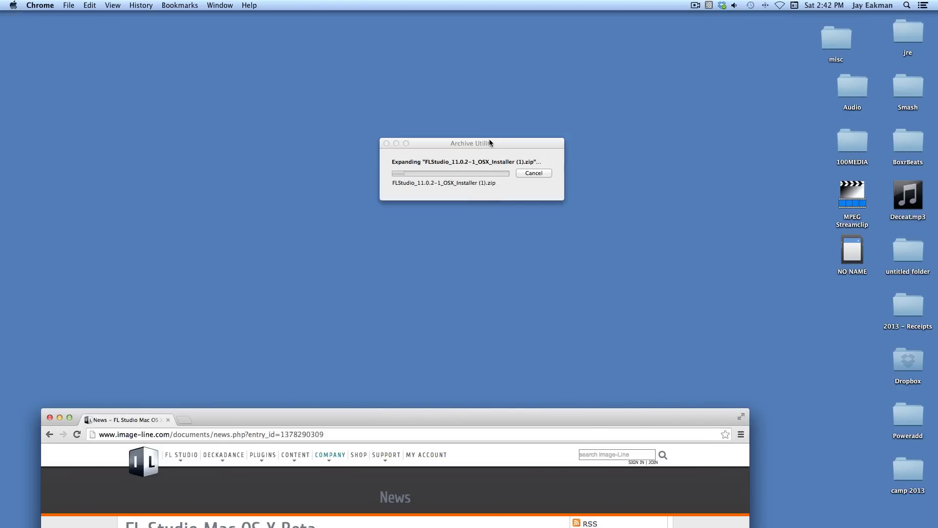
{"action": "left_click", "coordinate": [518, 145]}
{"action": "left_click_drag", "start_coordinate": [518, 145], "coordinate": [396, 105]}
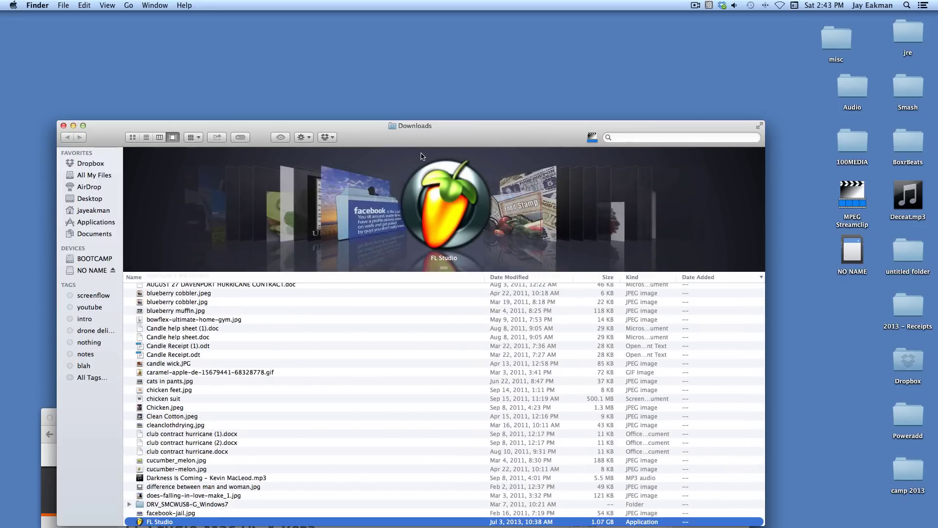
Drag the FL Studio app from the Downloads folder onto the desktop and reposition its icon.
{"action": "scroll", "coordinate": [235, 409], "scroll_direction": "up", "scroll_amount": 1}
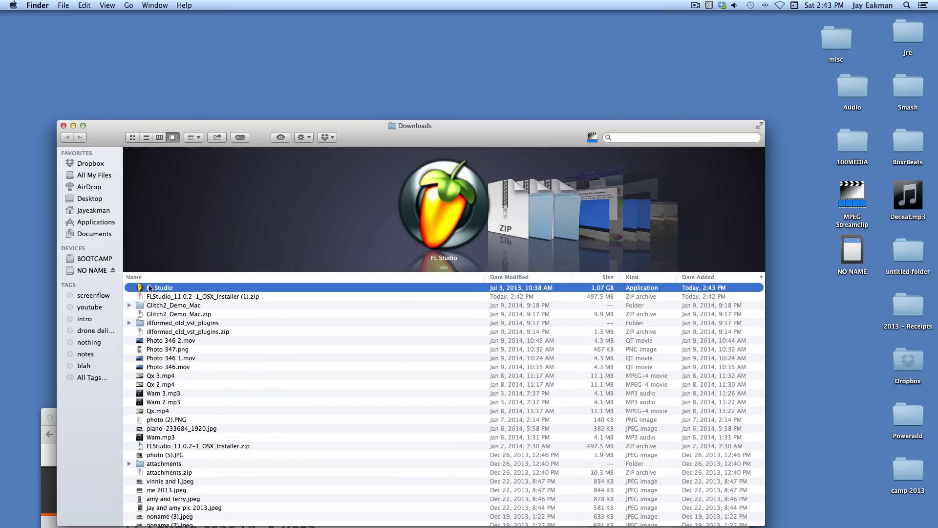
{"action": "left_click_drag", "start_coordinate": [150, 288], "coordinate": [435, 59]}
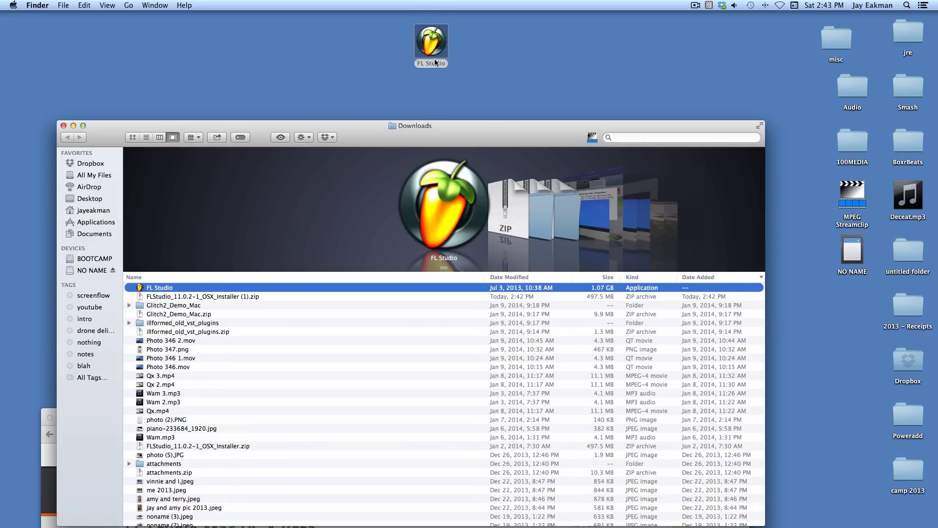
{"action": "left_click_drag", "start_coordinate": [491, 128], "coordinate": [497, 248]}
{"action": "mouse_move", "coordinate": [724, 525]}
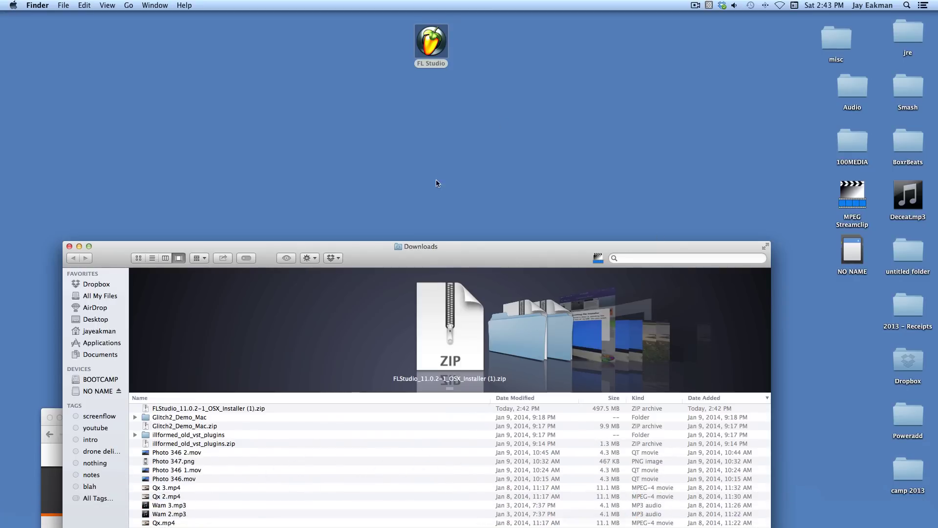
{"action": "left_click_drag", "start_coordinate": [428, 46], "coordinate": [455, 112]}
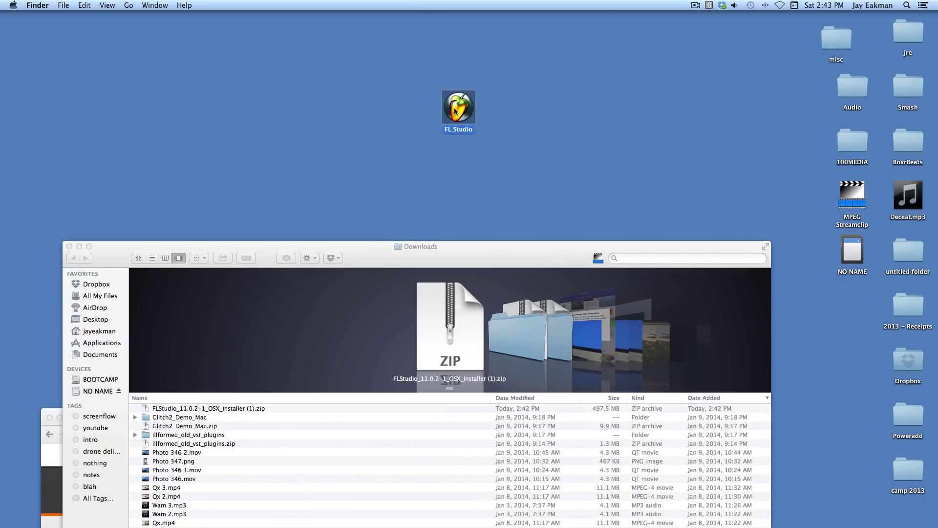
Launch FL Studio from the desktop, allow the internet download, and choose Do Not Move.
{"action": "double_click", "coordinate": [453, 117]}
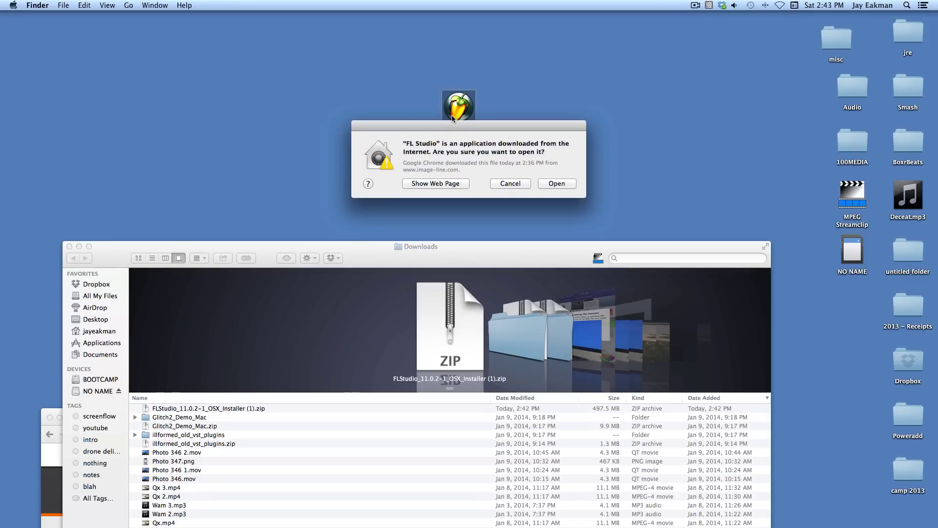
{"action": "left_click", "coordinate": [557, 184]}
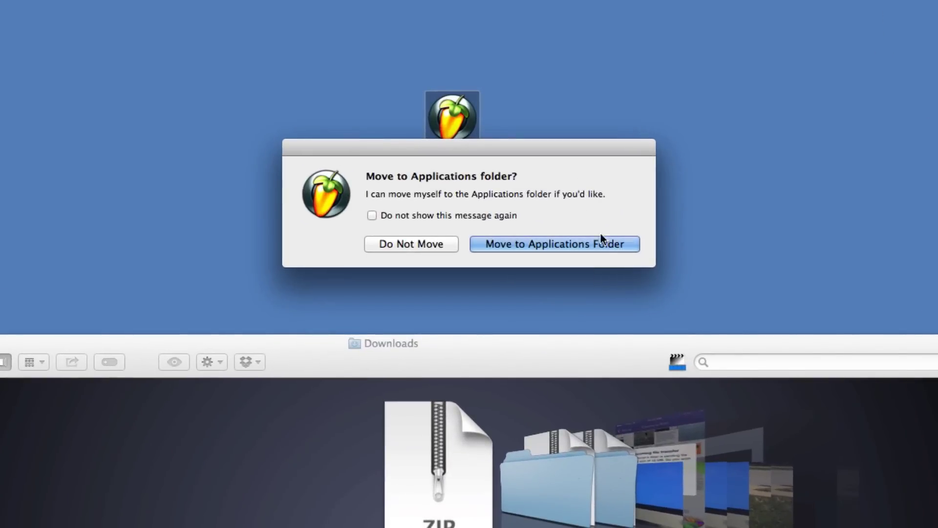
{"action": "left_click_drag", "start_coordinate": [371, 178], "coordinate": [560, 191]}
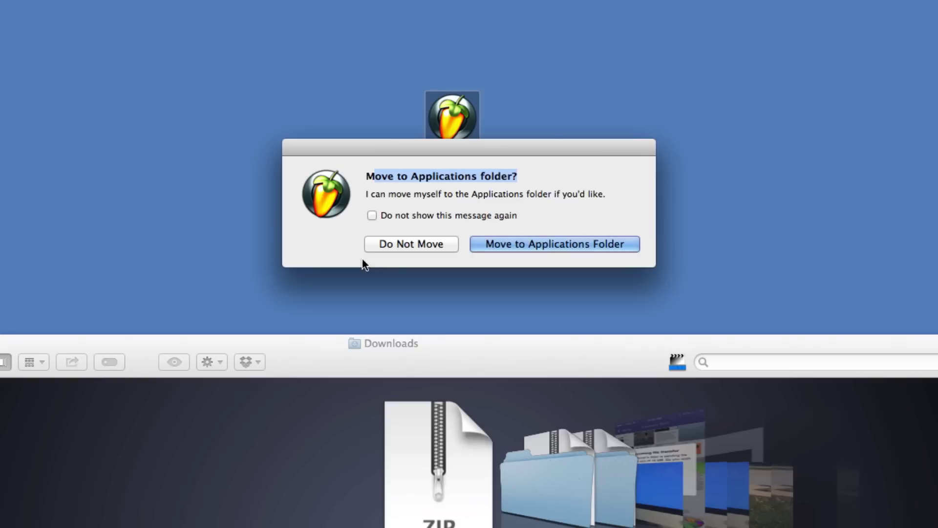
{"action": "left_click", "coordinate": [396, 243]}
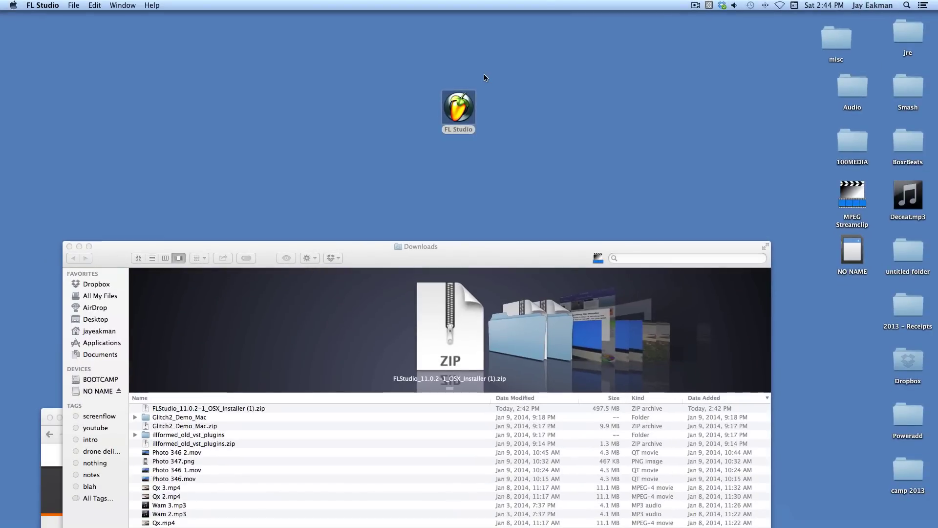
Move the Downloads window down, bring Chrome up, and minimize the loaded FL Studio project.
{"action": "left_click_drag", "start_coordinate": [511, 253], "coordinate": [490, 448]}
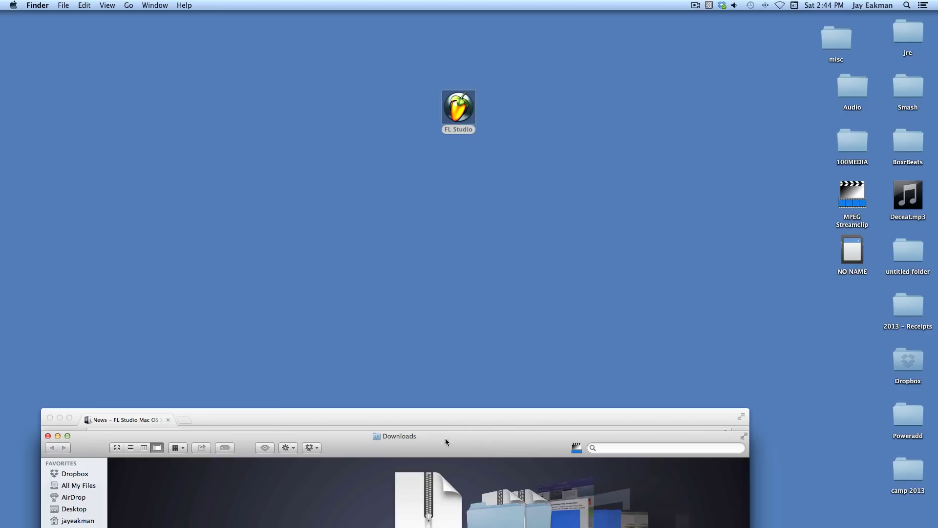
{"action": "left_click_drag", "start_coordinate": [414, 430], "coordinate": [418, 472]}
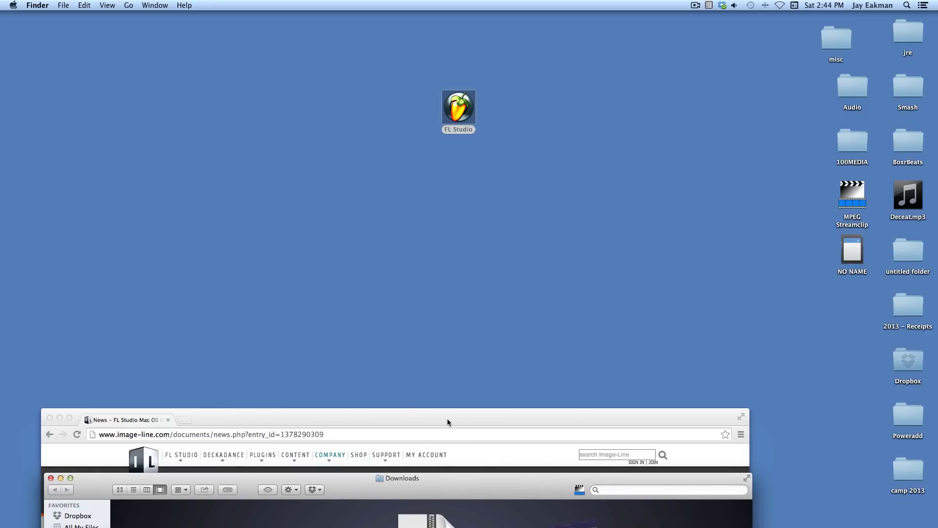
{"action": "left_click_drag", "start_coordinate": [447, 418], "coordinate": [526, 21]}
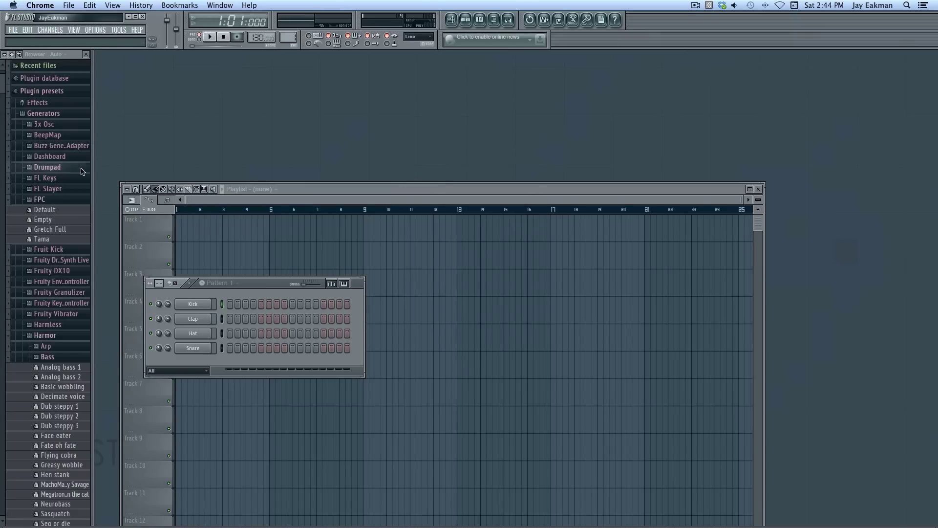
{"action": "left_click", "coordinate": [129, 16]}
Bring Chrome to the front to sign in on the Image-Line support site.
{"action": "left_click", "coordinate": [451, 144]}
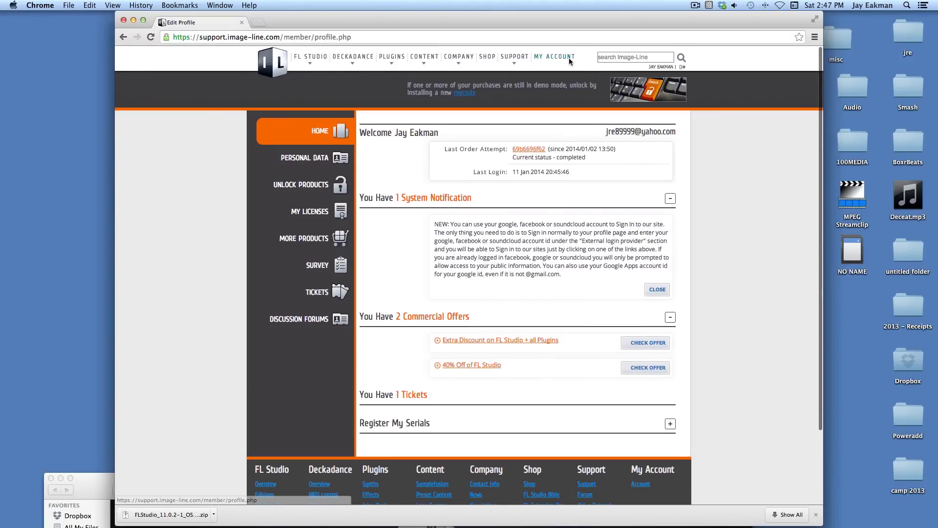
Download FLRegkey.Reg from My Account > Unlock Products for Mac and drag it to the desktop.
{"action": "left_click", "coordinate": [568, 58]}
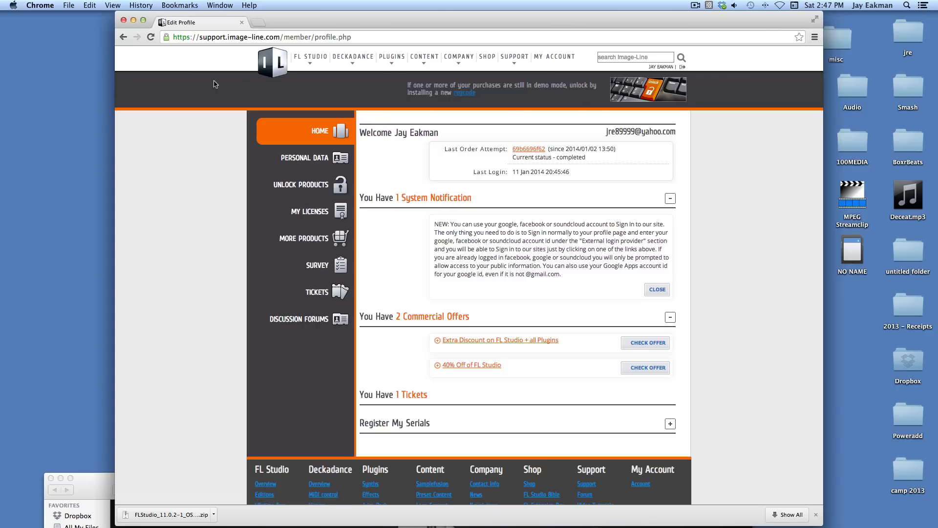
{"action": "left_click", "coordinate": [651, 96]}
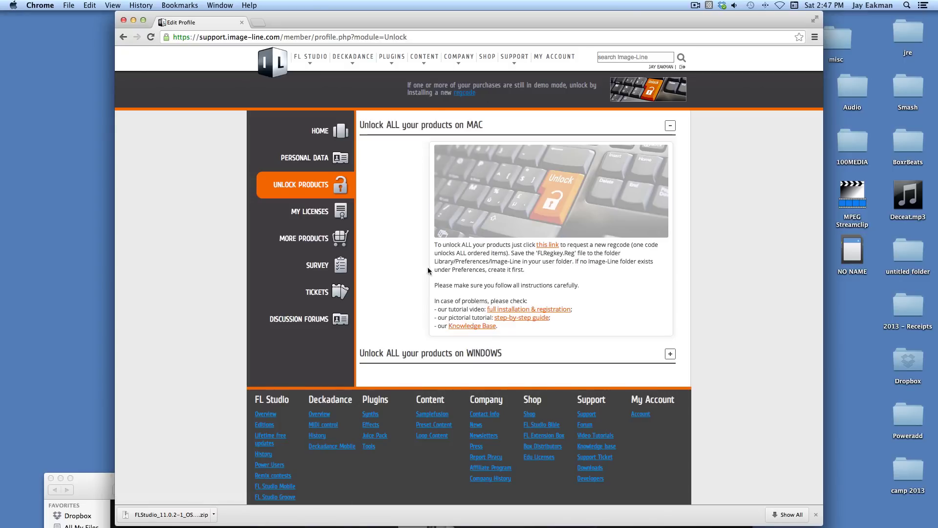
{"action": "left_click", "coordinate": [555, 191]}
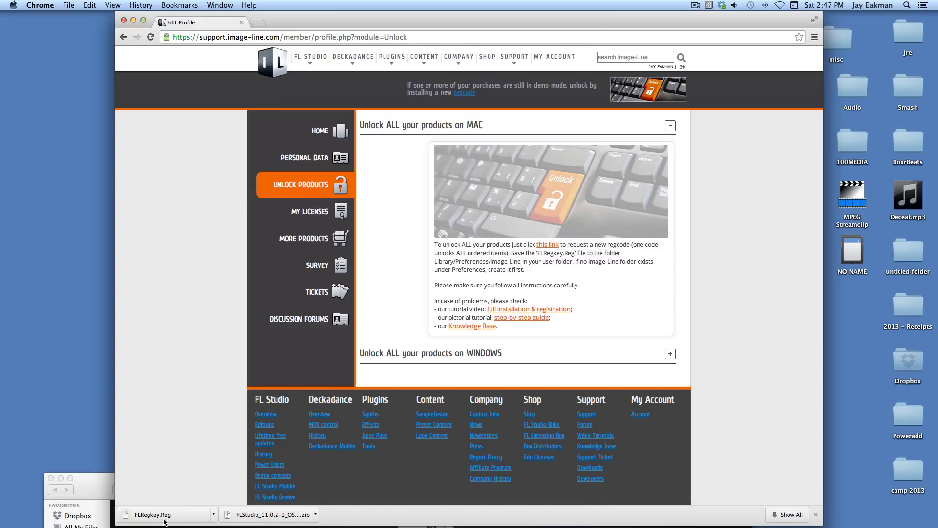
{"action": "left_click_drag", "start_coordinate": [164, 521], "coordinate": [92, 283]}
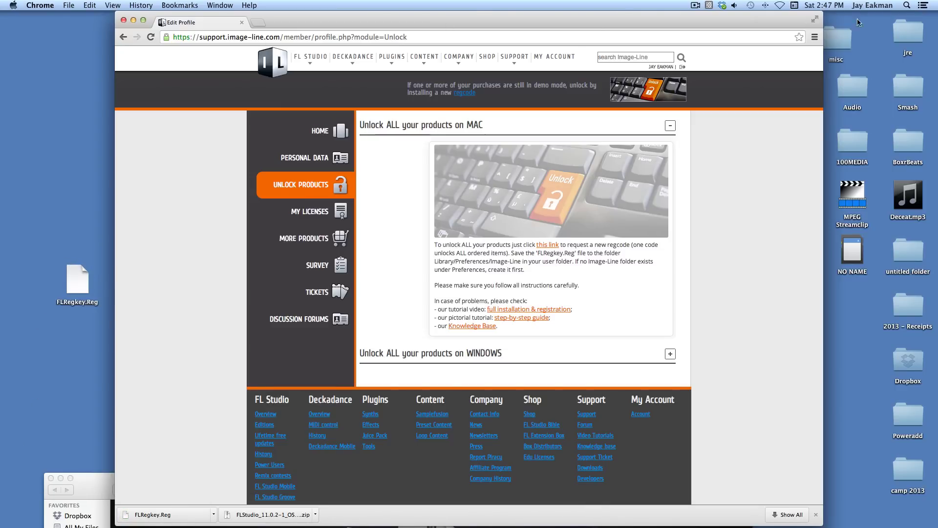
Minimize Chrome, reopen FL Studio from the desktop icon, and open its application menu.
{"action": "left_click", "coordinate": [136, 21]}
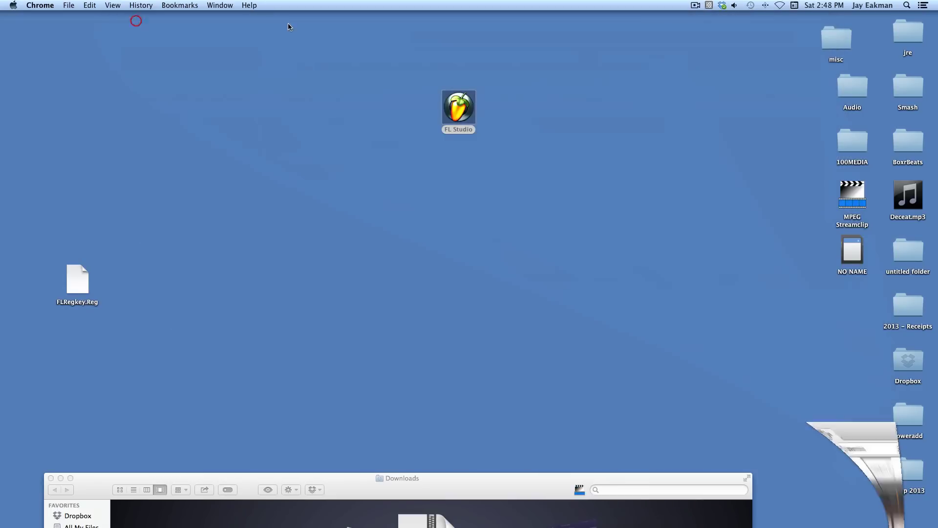
{"action": "double_click", "coordinate": [462, 107]}
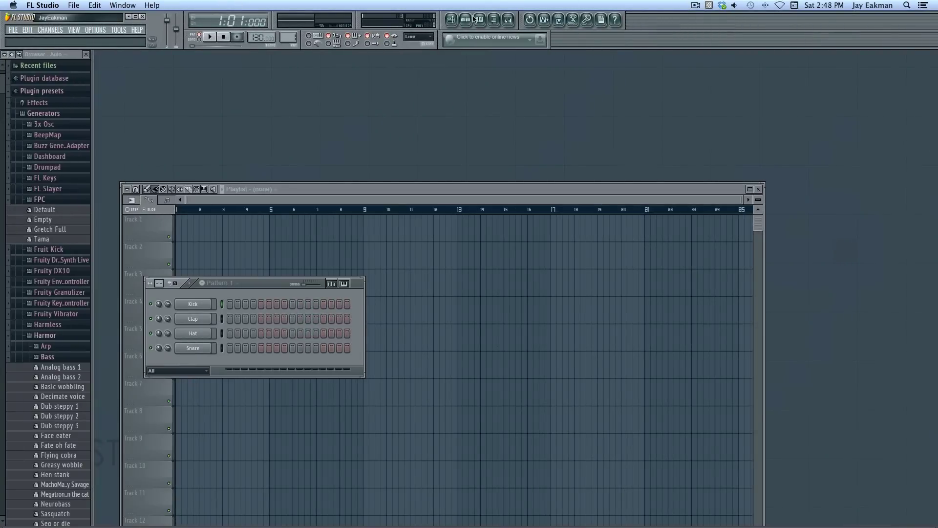
{"action": "left_click", "coordinate": [10, 30]}
{"action": "mouse_move", "coordinate": [22, 33]}
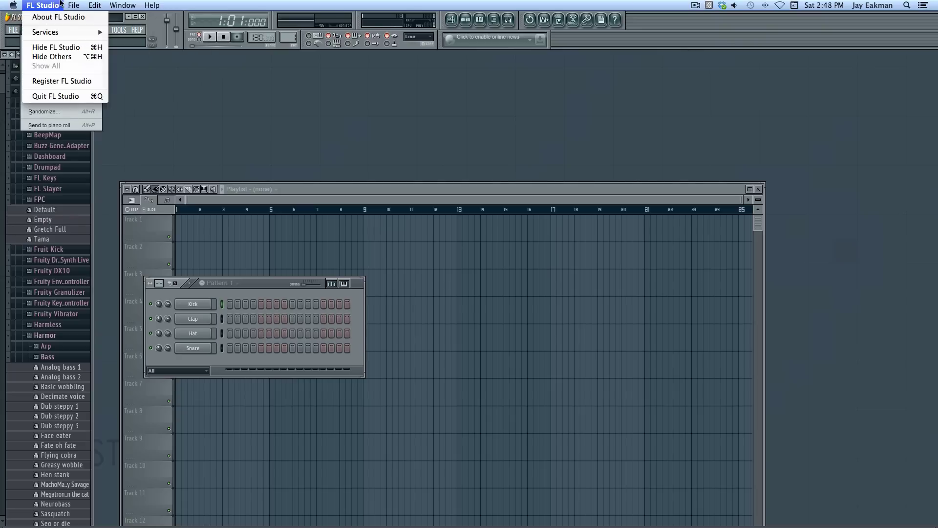
Register FL Studio by loading the FLRegkey.Reg key file from the Desktop.
{"action": "left_click", "coordinate": [69, 81]}
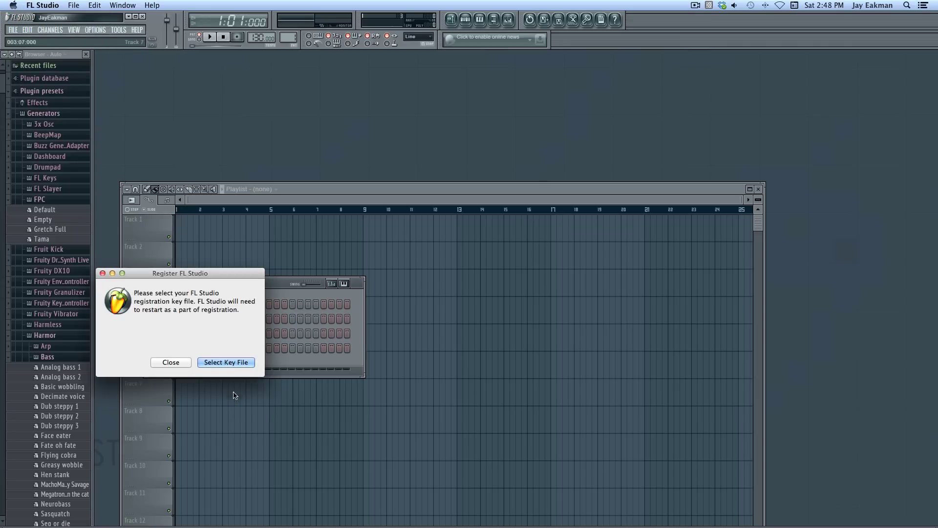
{"action": "left_click", "coordinate": [232, 365]}
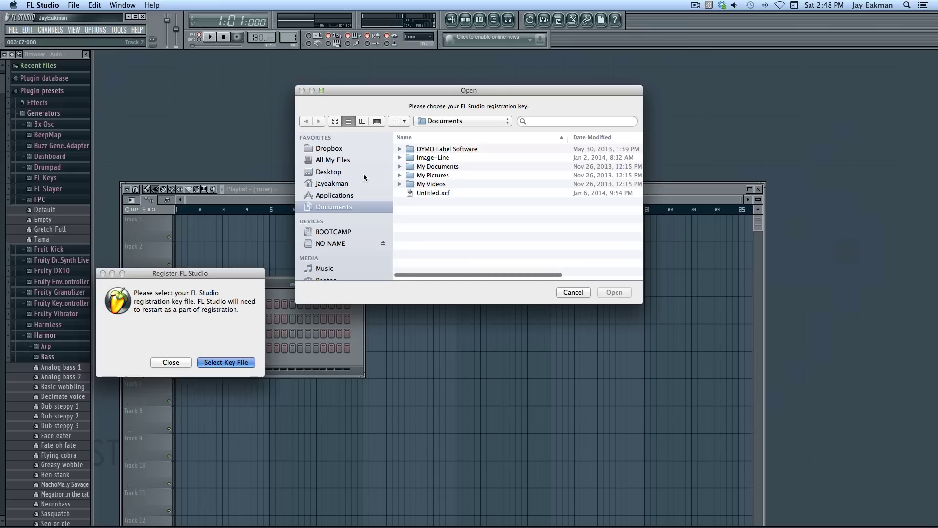
{"action": "left_click", "coordinate": [326, 172]}
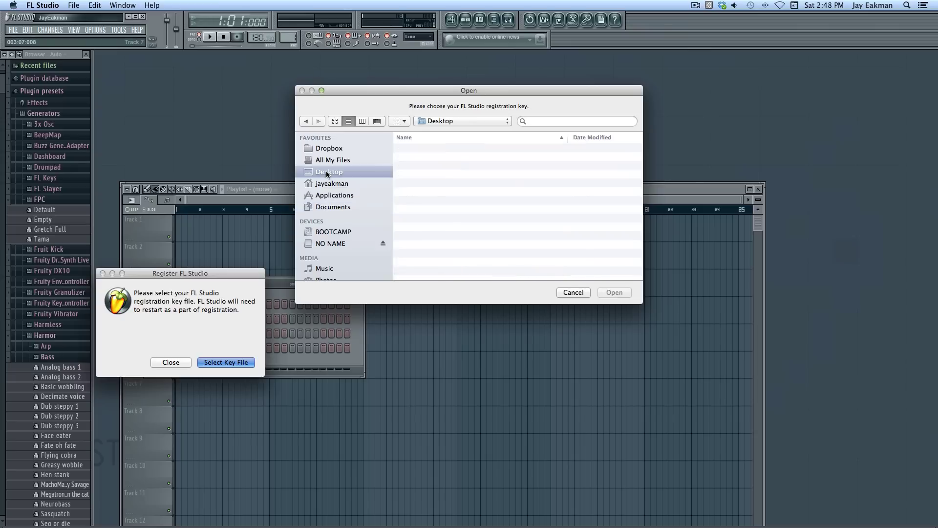
{"action": "left_click", "coordinate": [430, 221]}
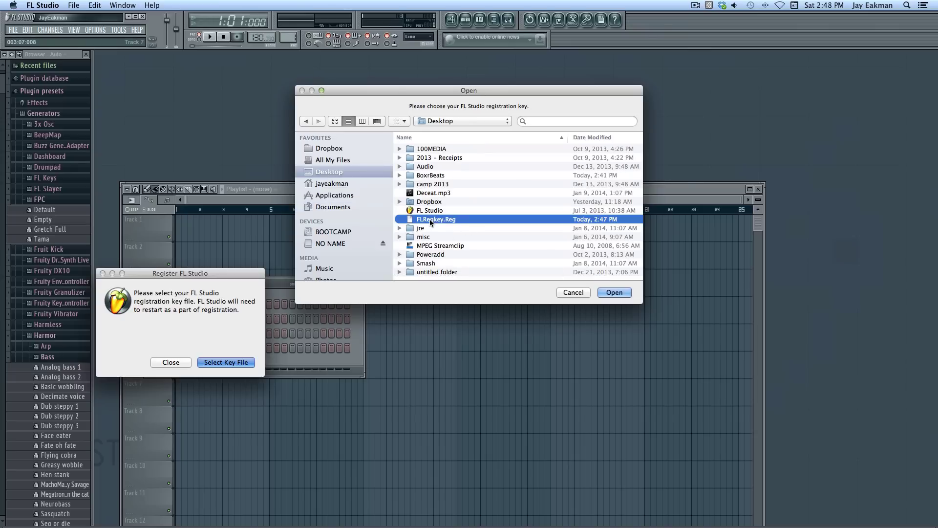
{"action": "double_click", "coordinate": [429, 219]}
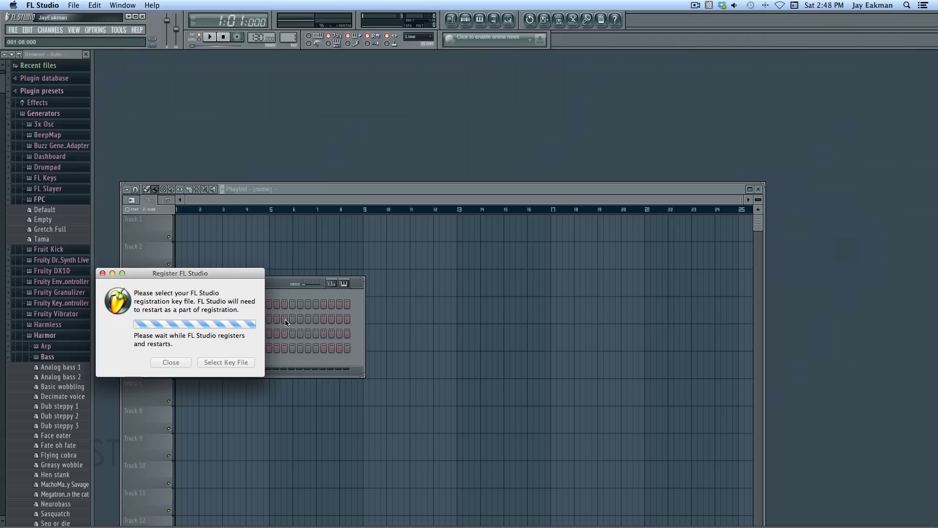
Minimize FL Studio, close the Downloads Finder window, and relaunch FL Studio from the Dock.
{"action": "left_click", "coordinate": [129, 18]}
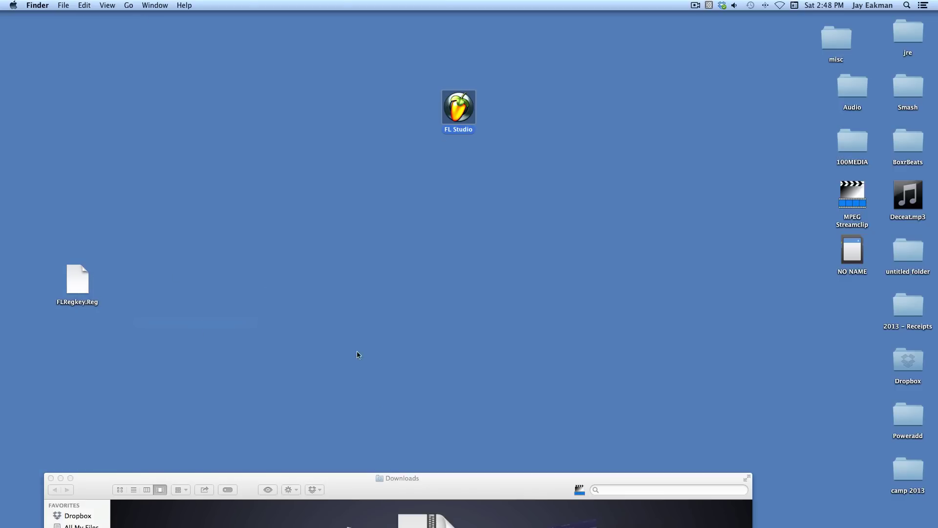
{"action": "left_click_drag", "start_coordinate": [471, 490], "coordinate": [489, 221]}
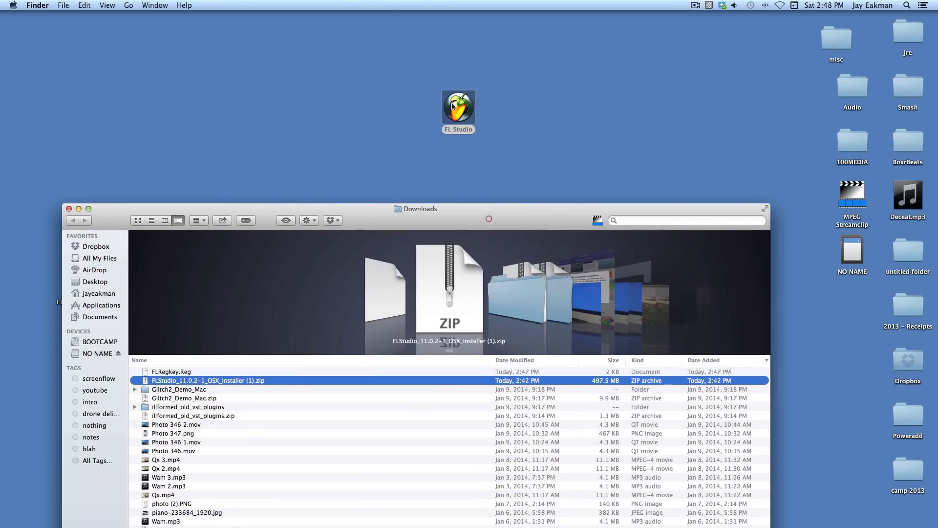
{"action": "left_click", "coordinate": [68, 209]}
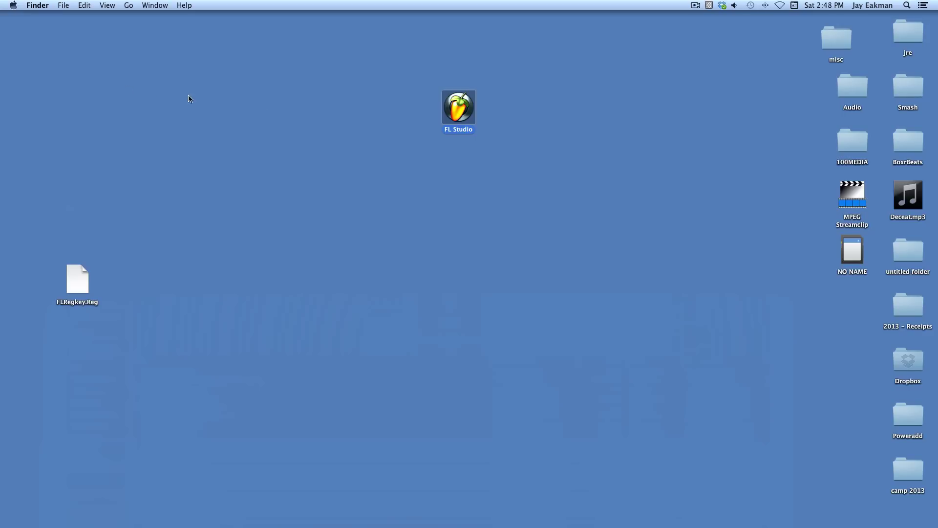
{"action": "mouse_move", "coordinate": [498, 516]}
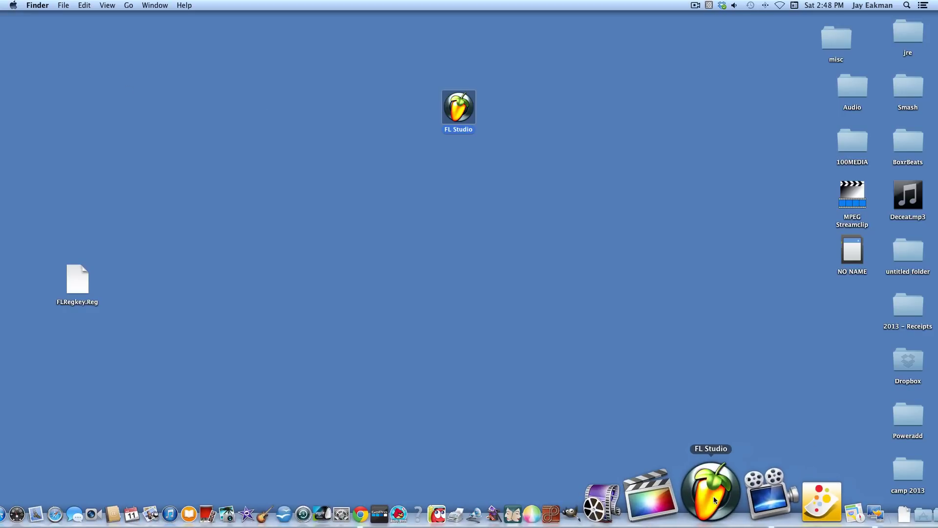
{"action": "left_click", "coordinate": [712, 494]}
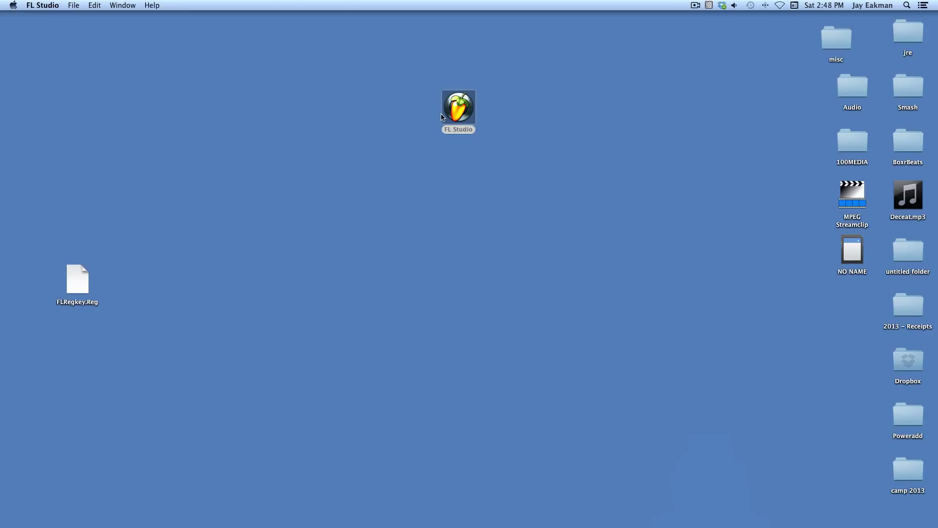